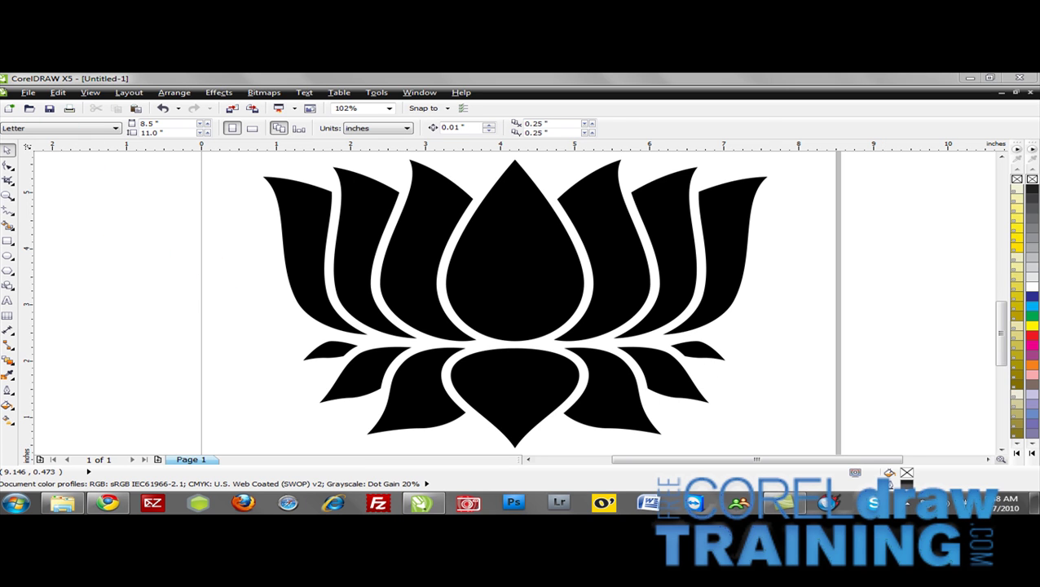
Open the toolbox's fill flyout to reach the Mesh Fill tool.
left_click(14, 426)
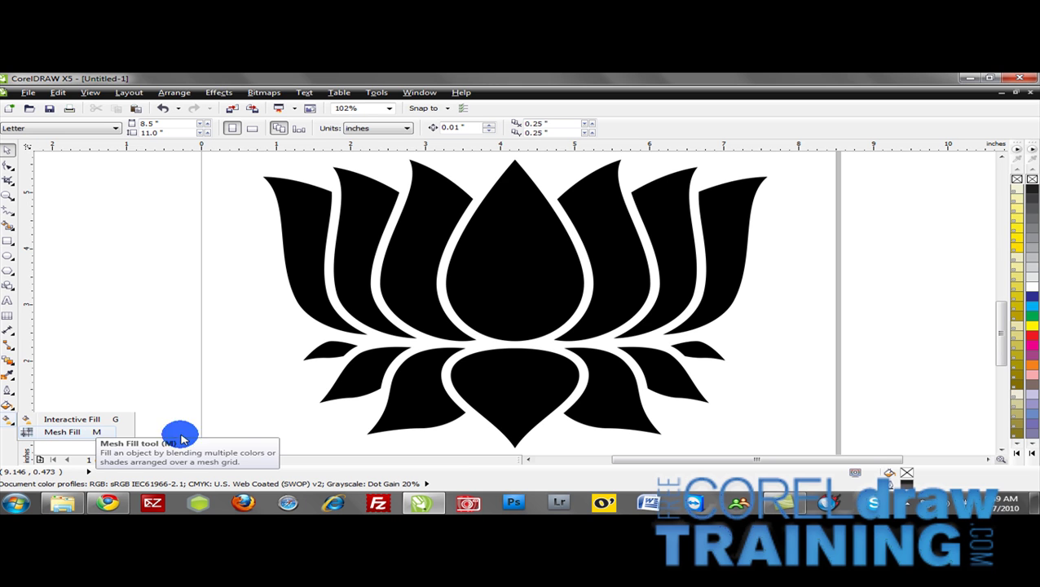
Apply a 3 × 3 mesh grid to the central teardrop petal with the Mesh Fill tool.
left_click(101, 434)
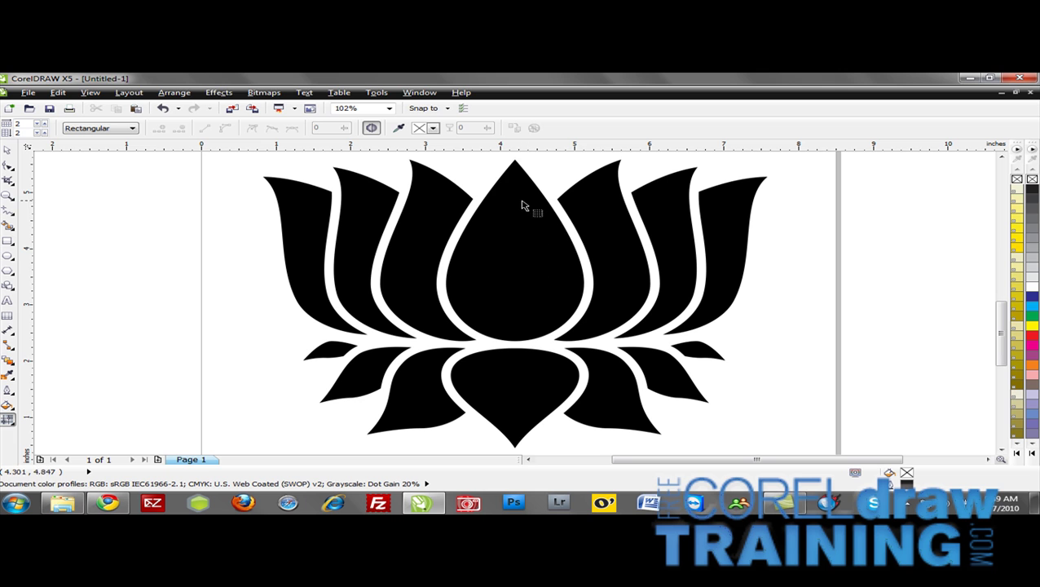
left_click(530, 262)
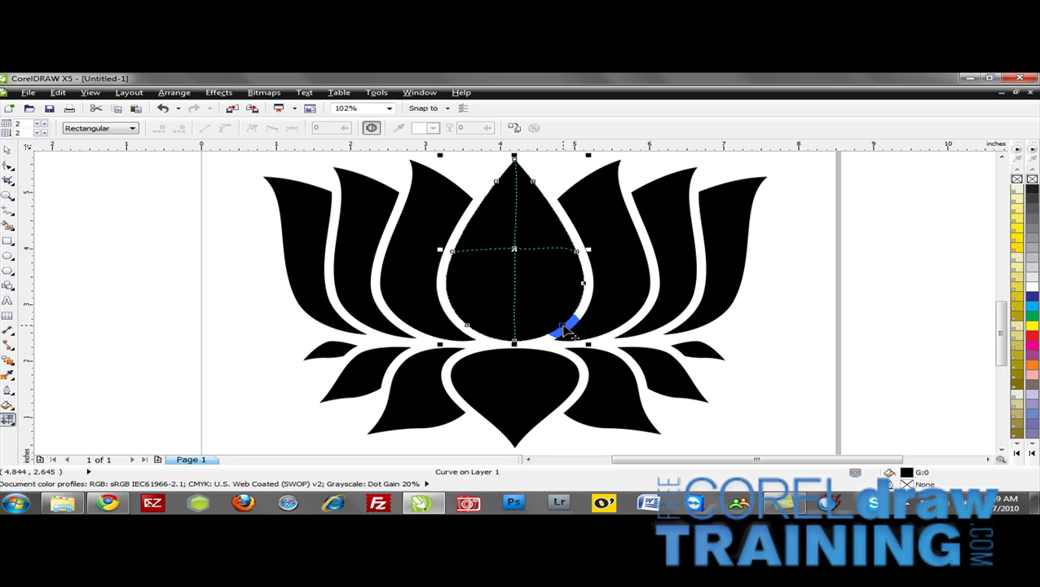
left_click(499, 156)
left_click(513, 170)
left_click(638, 235)
left_click(550, 160)
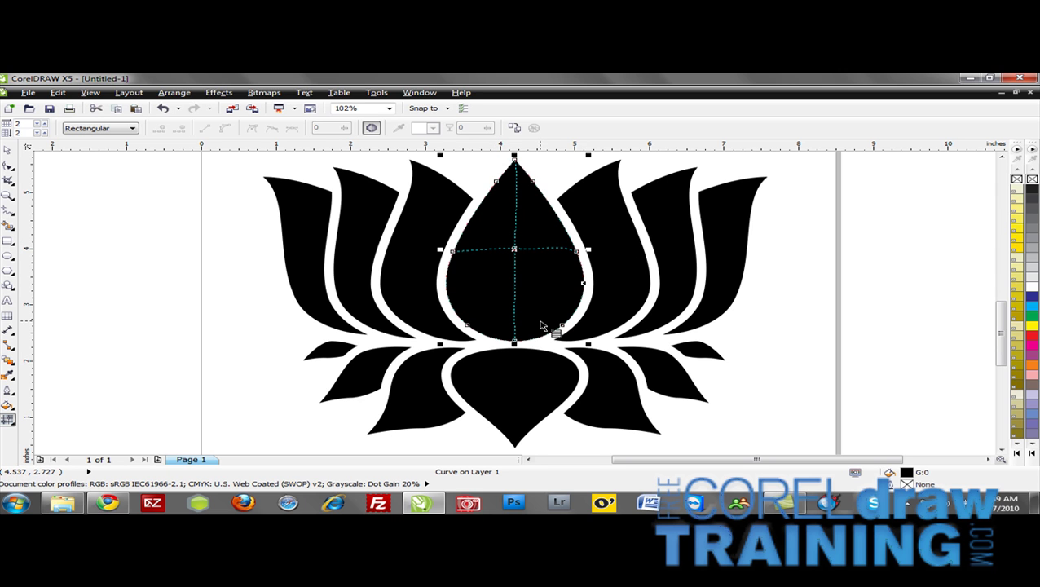
left_click(47, 124)
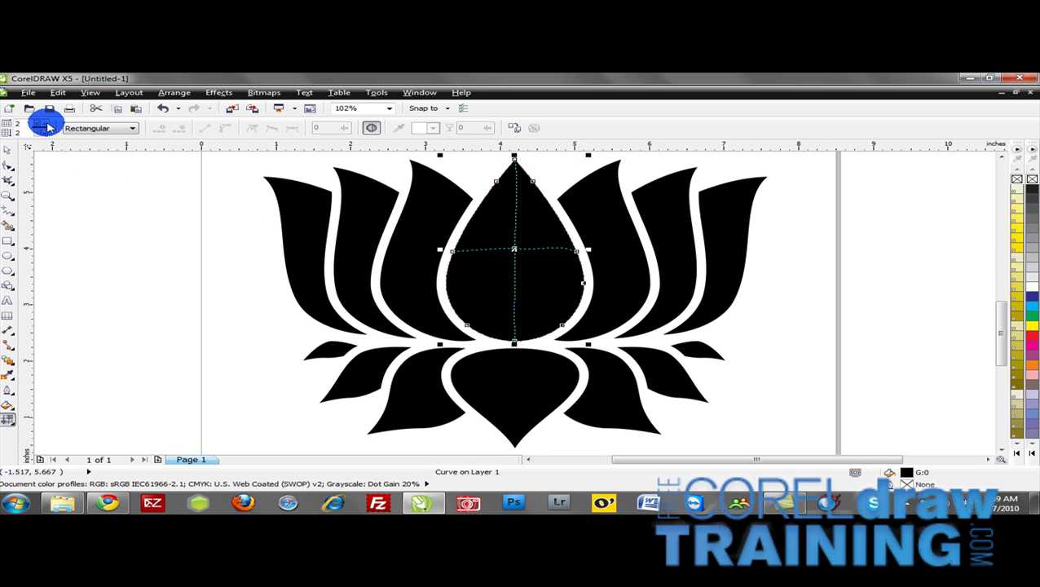
left_click(46, 123)
left_click(45, 130)
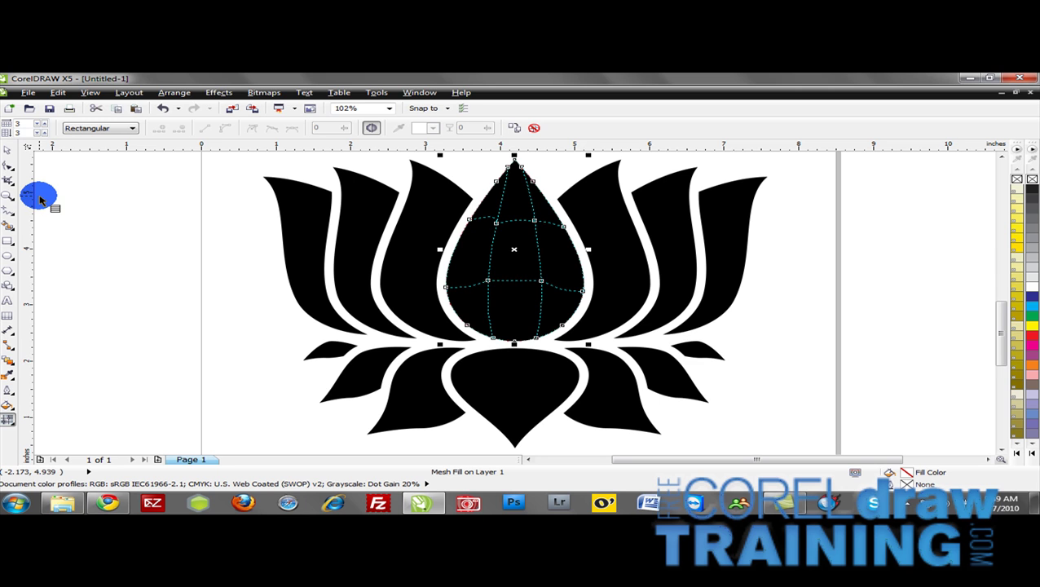
Drag assorted red and pink shades from the red swatch flyout onto the central petal's mesh nodes.
left_click(1032, 339)
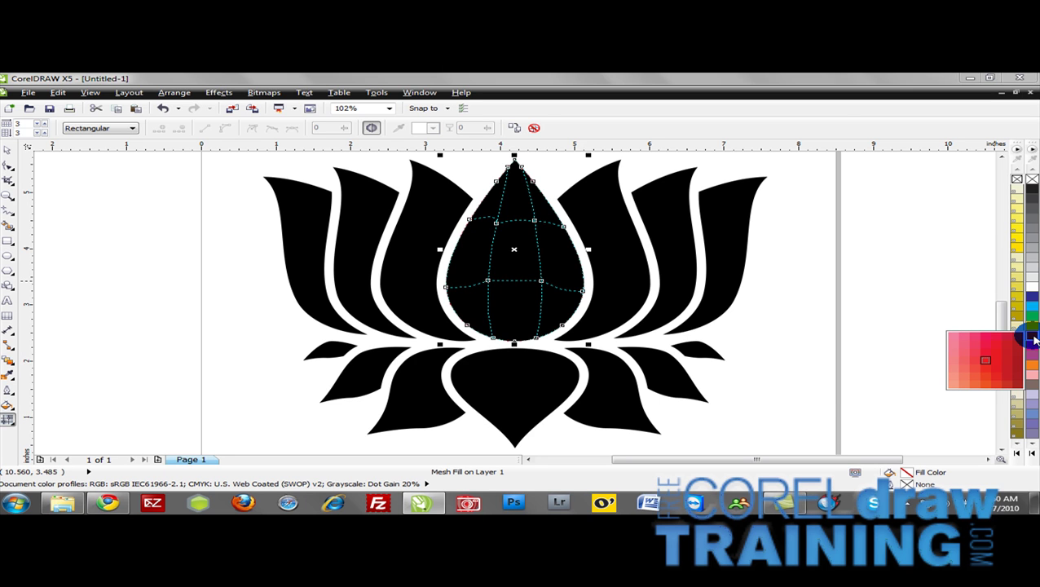
mouse_move(1033, 341)
left_mouse_down()
mouse_move(999, 356)
mouse_move(519, 241)
mouse_move(531, 263)
mouse_move(1009, 364)
mouse_move(1029, 334)
mouse_move(970, 353)
mouse_move(492, 199)
mouse_move(984, 367)
mouse_move(1031, 334)
mouse_move(958, 355)
mouse_move(473, 265)
left_mouse_up()
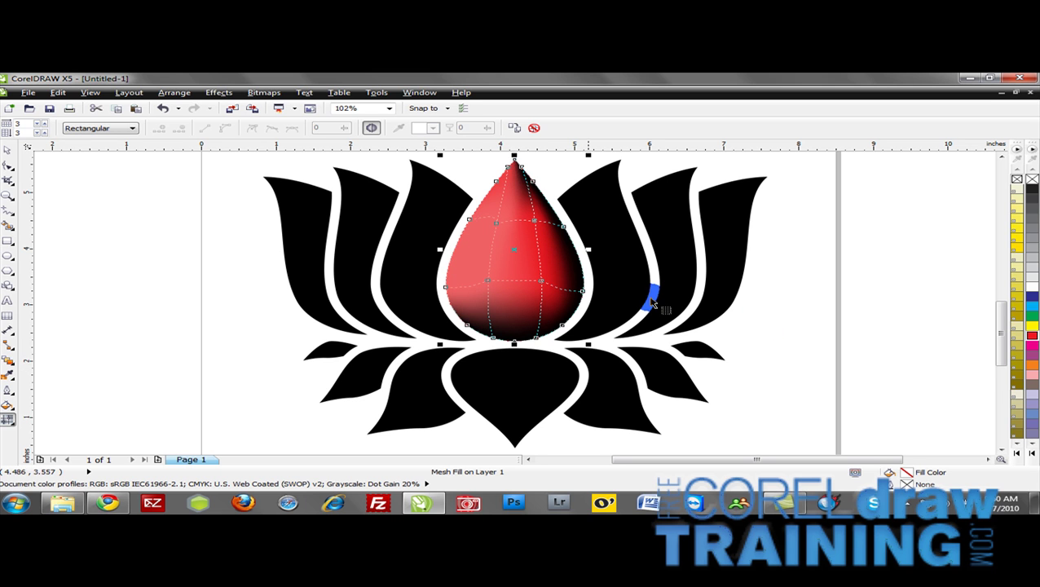
left_click_drag(1031, 338, 476, 301)
left_click_drag(1031, 338, 546, 216)
left_click(1032, 339)
left_click_drag(1032, 341, 571, 284)
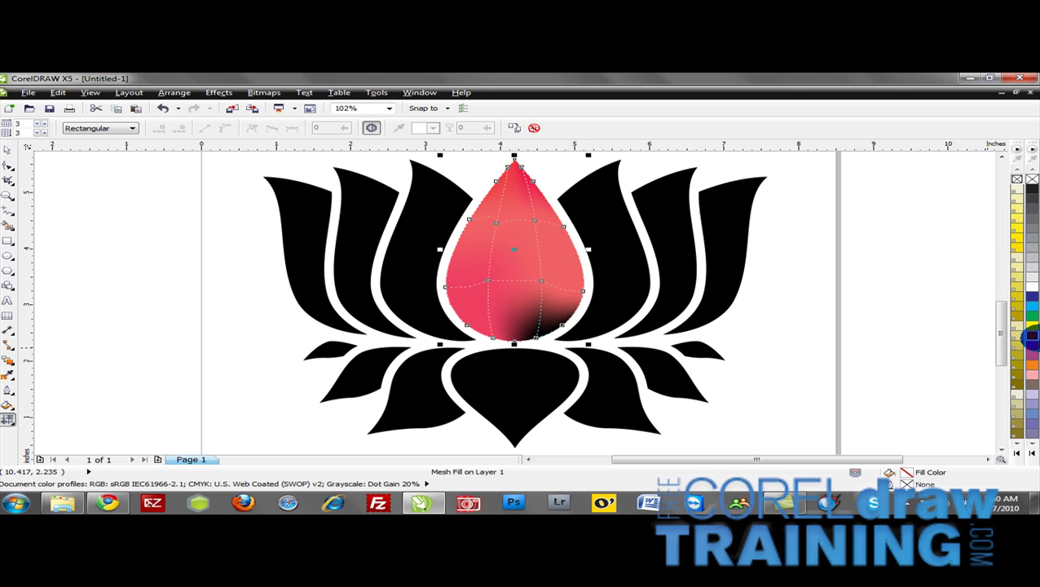
left_click_drag(1032, 339, 513, 260)
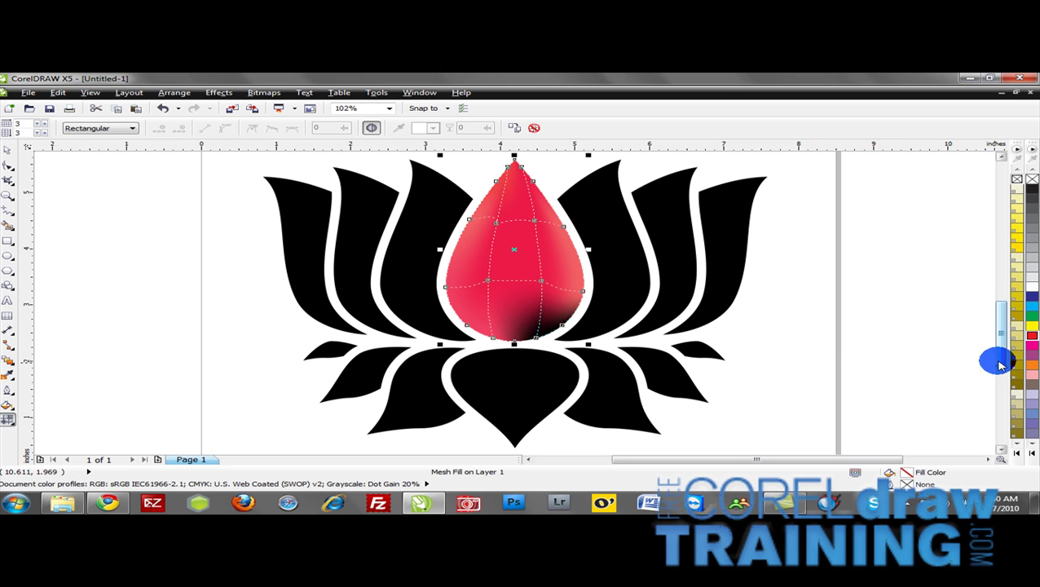
left_click_drag(1032, 341, 570, 310)
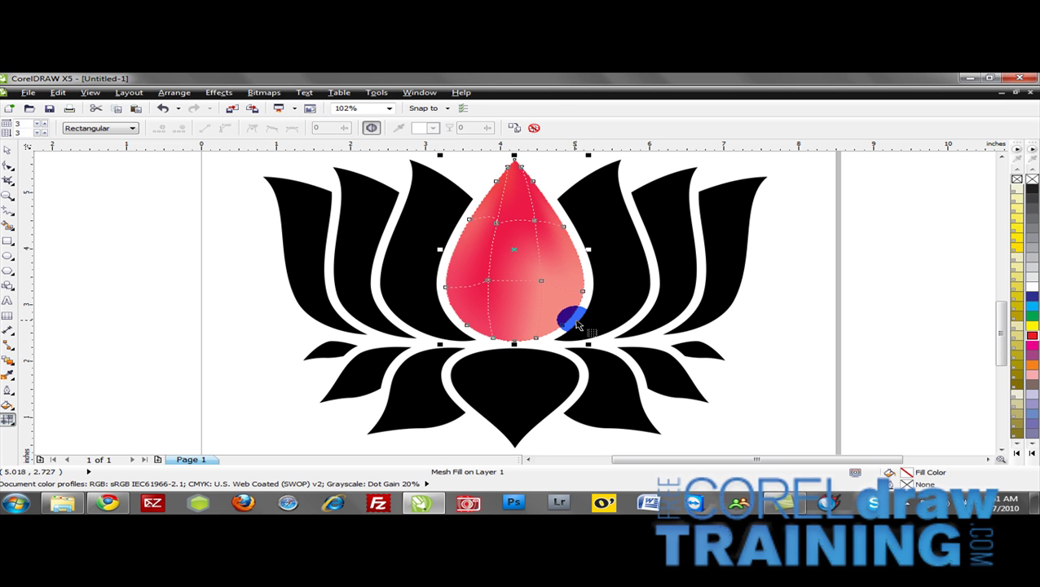
left_click_drag(683, 344, 375, 130)
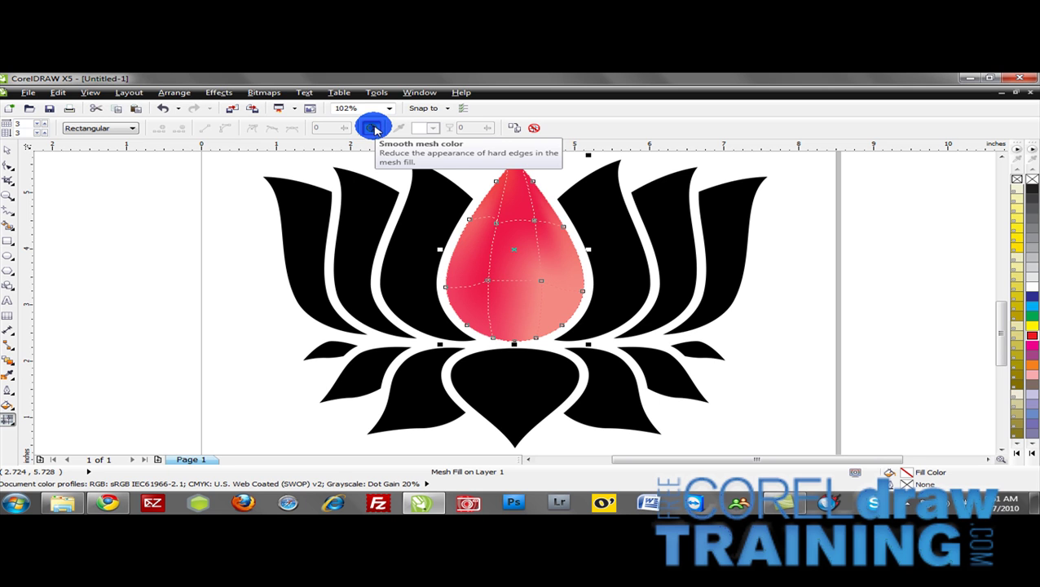
Apply Smooth mesh color to the central petal's mesh and return to the Pick tool.
left_click(373, 128)
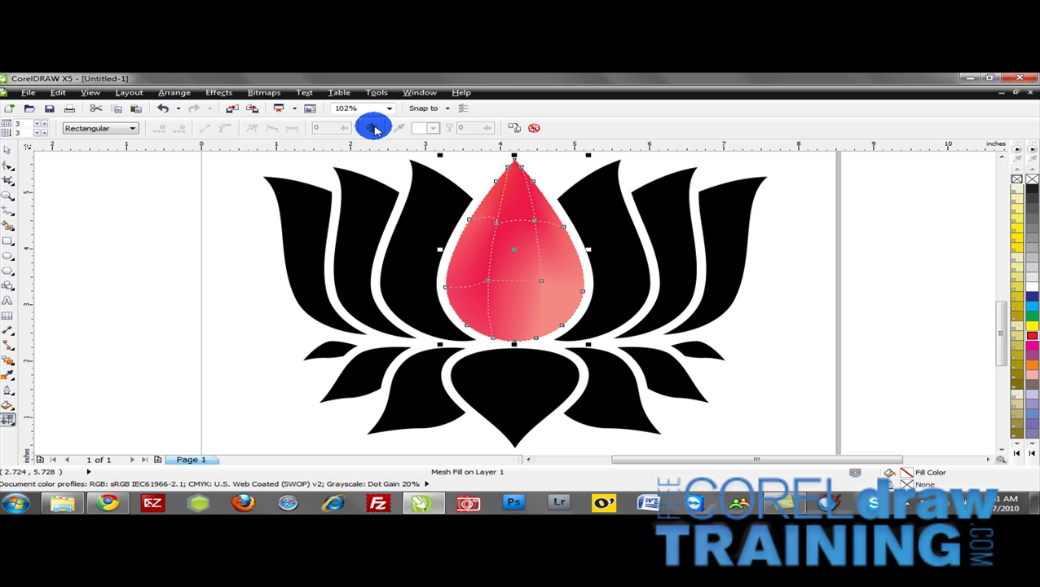
left_click(372, 128)
left_click(372, 128)
left_click(372, 128)
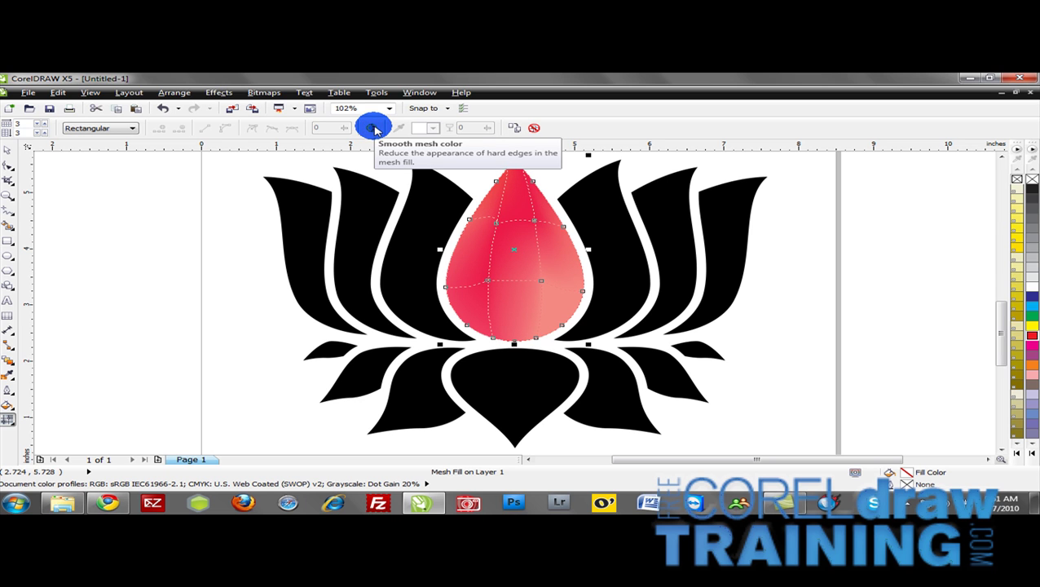
left_click(8, 151)
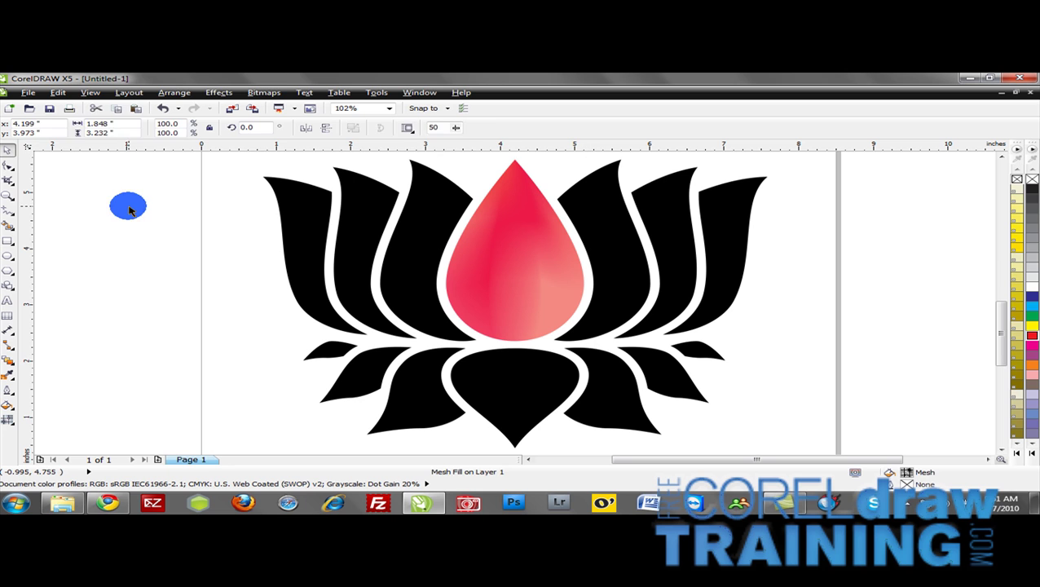
left_click(129, 208)
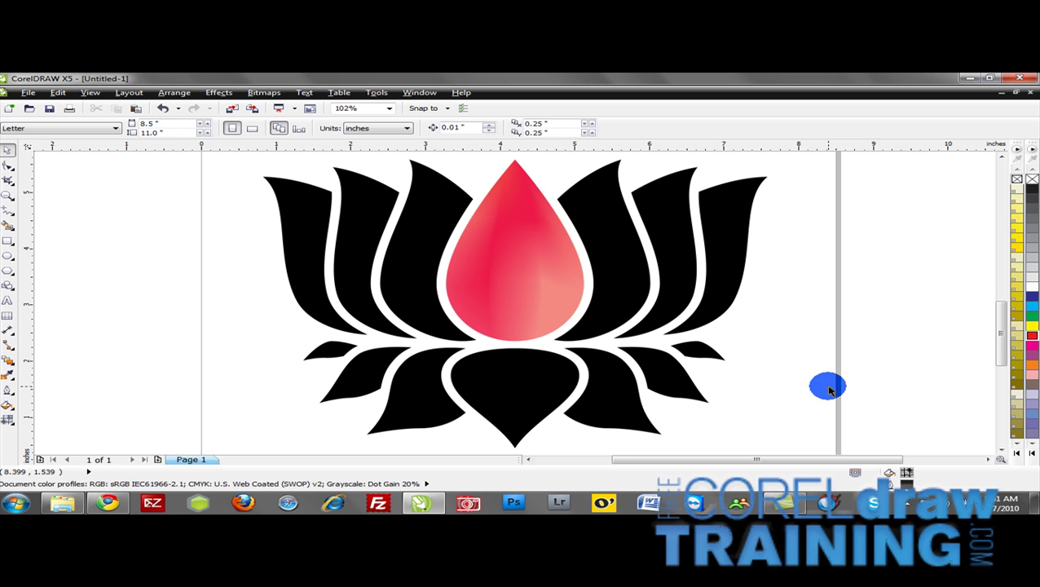
Copy the central petal's mesh fill onto the inner petal left of centre.
left_click(8, 417)
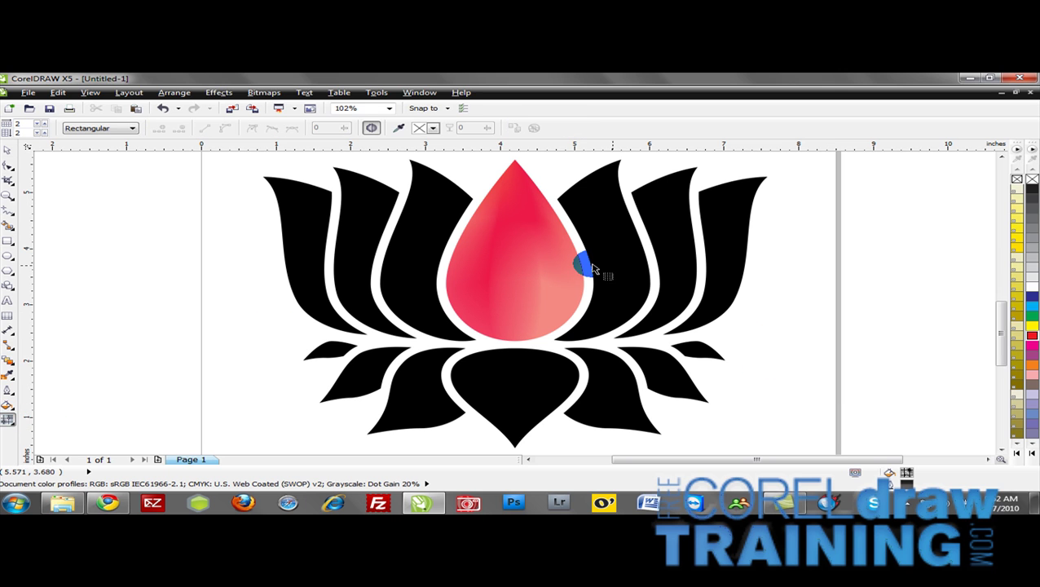
left_click(508, 260)
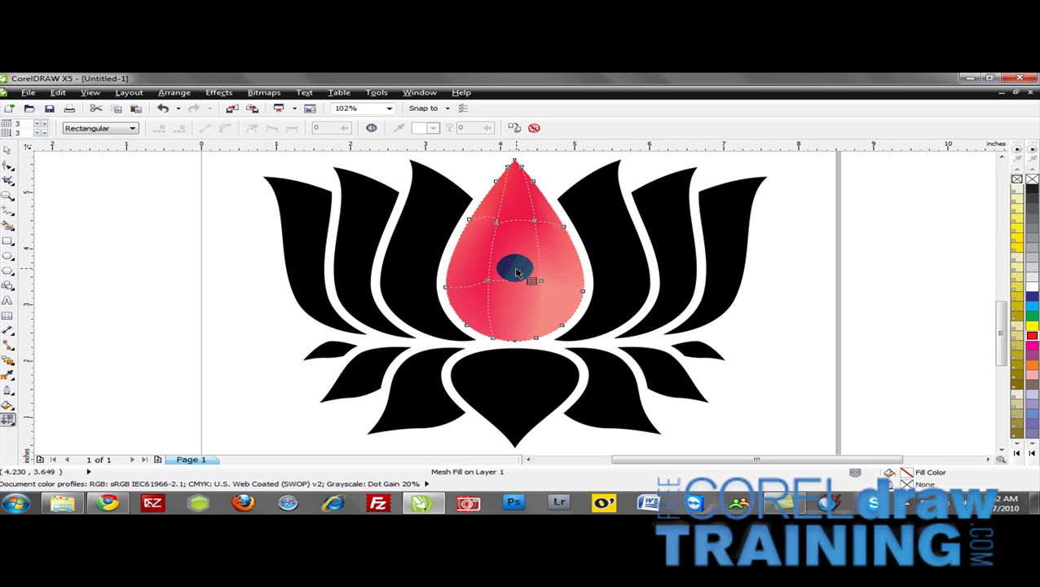
left_click(430, 234)
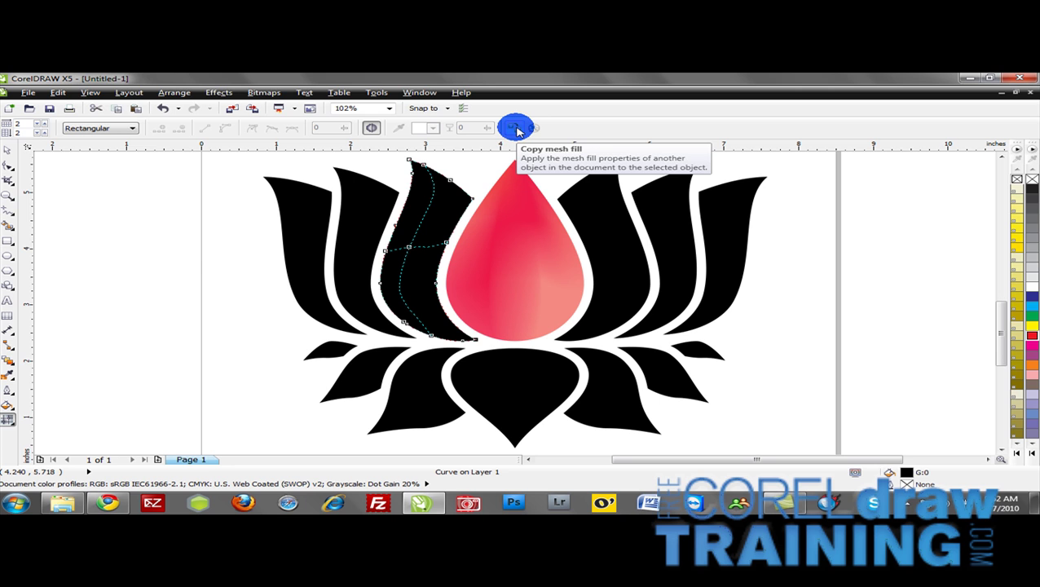
left_click(515, 129)
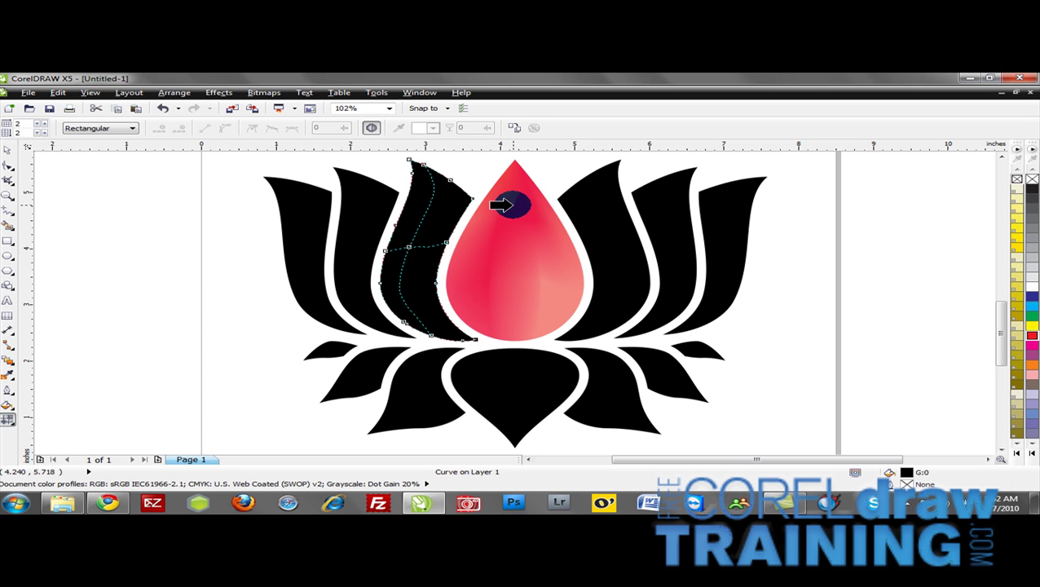
left_click(517, 226)
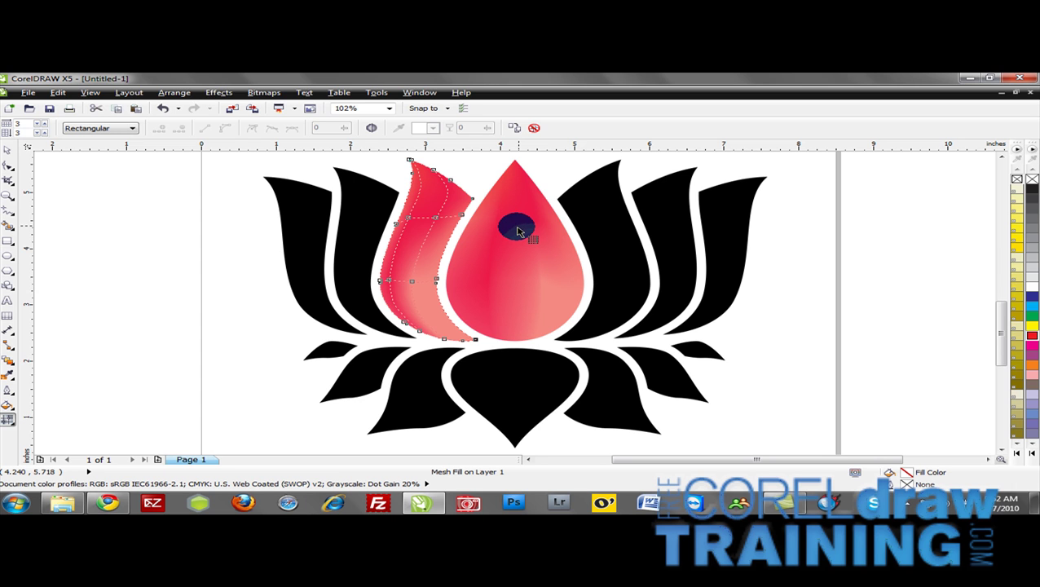
Copy the same pink-red mesh fill onto the three right-hand upper petals.
left_click(616, 231)
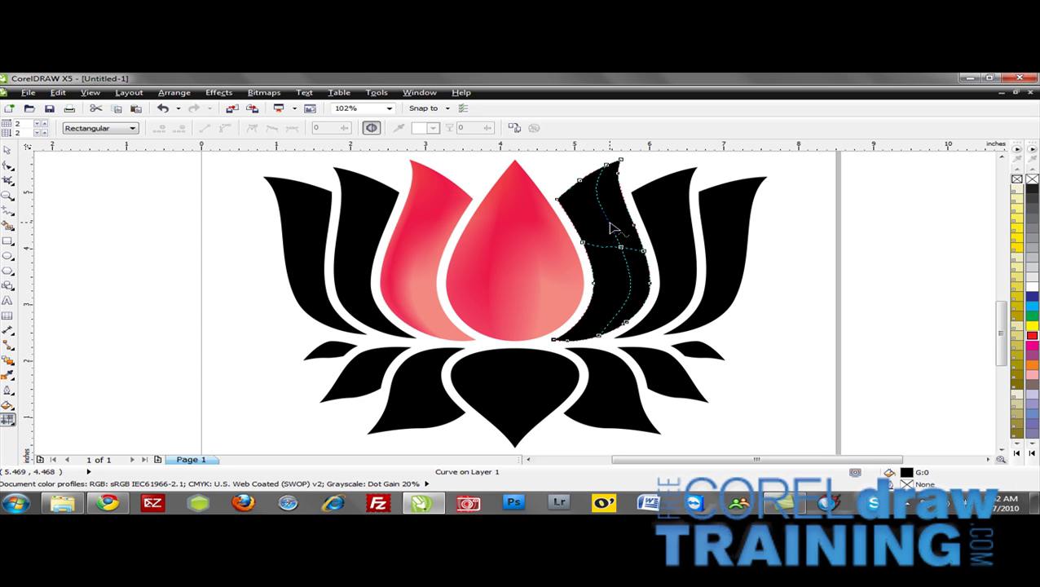
left_click(516, 204)
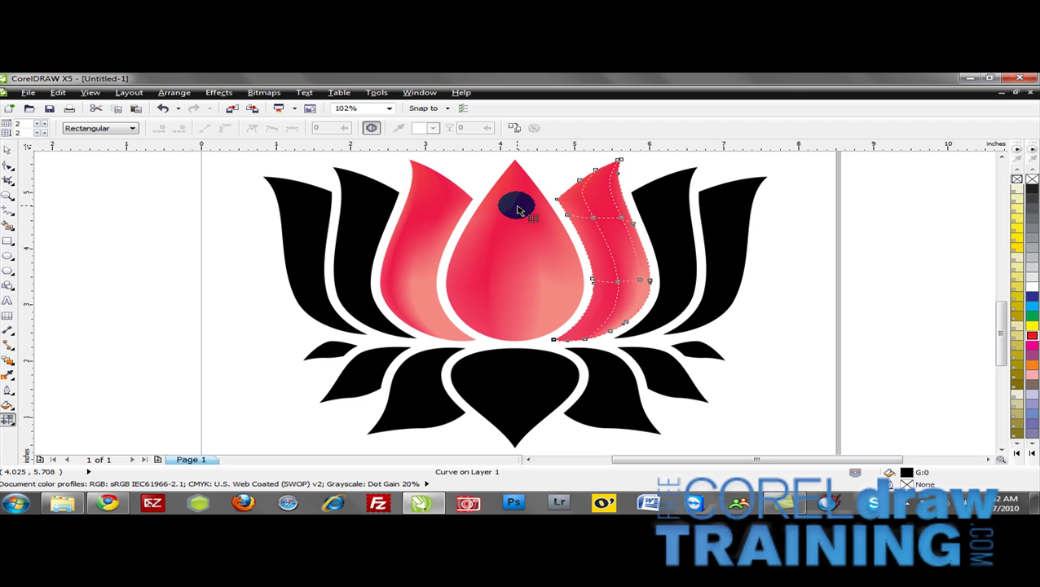
left_click(686, 222)
left_click(511, 128)
left_click(525, 209)
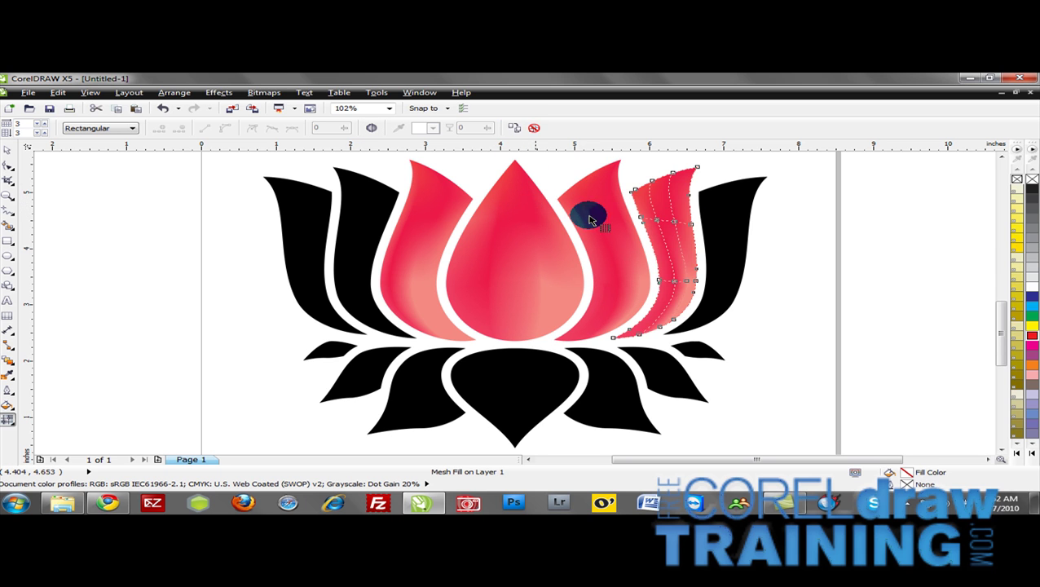
left_click(733, 220)
left_click(533, 132)
left_click(589, 203)
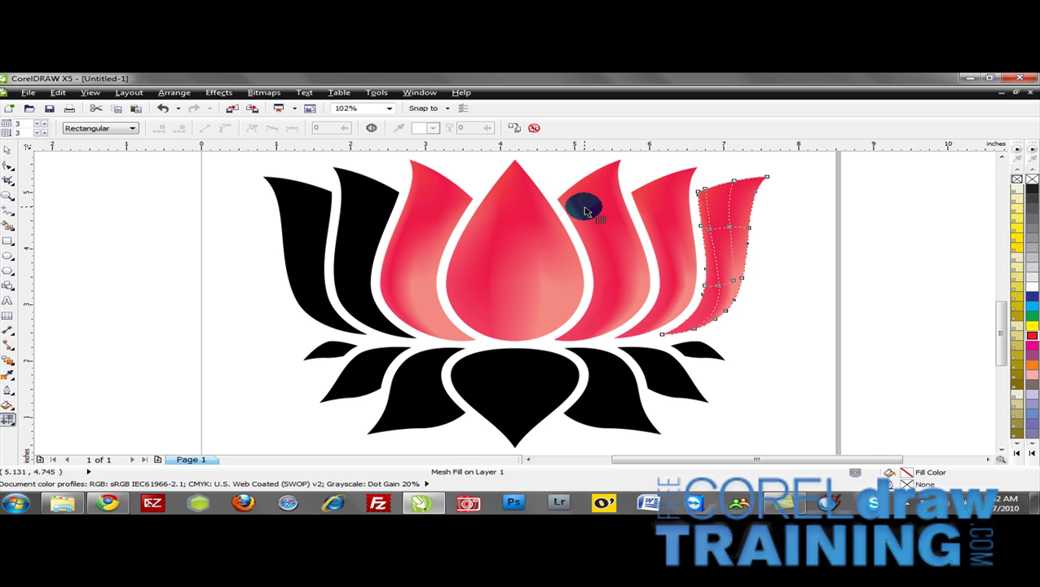
Copy the neighbouring red petal's mesh onto the second-left petal and tint it with red shades.
left_click(359, 213)
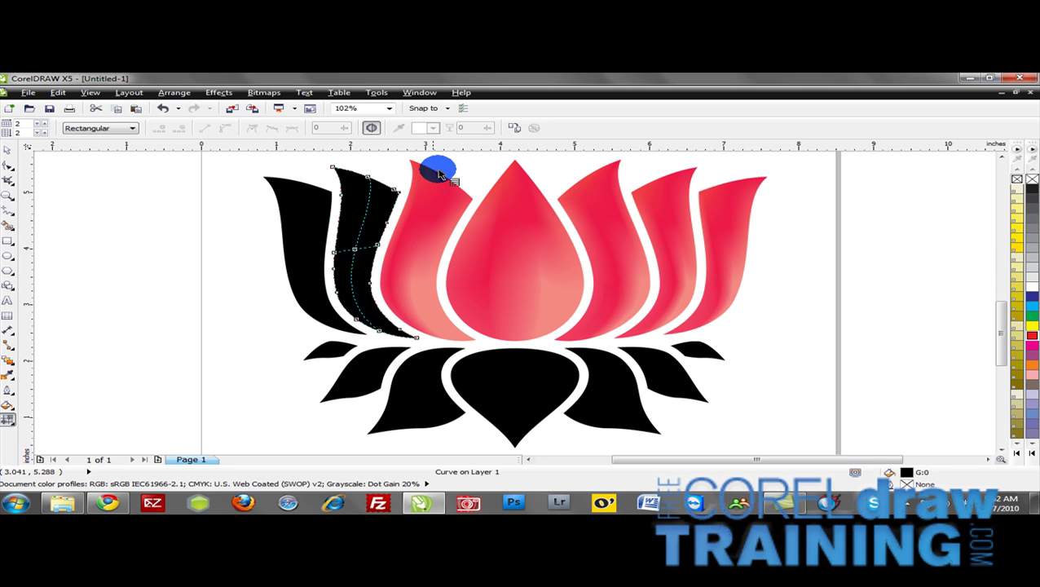
left_click(515, 133)
left_click(720, 210)
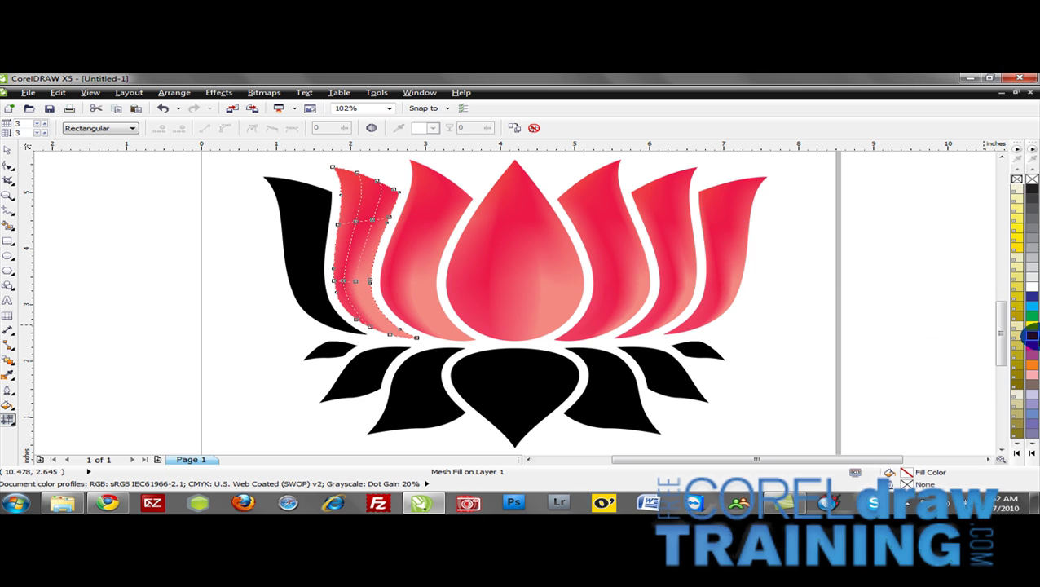
left_click_drag(1032, 340, 365, 207)
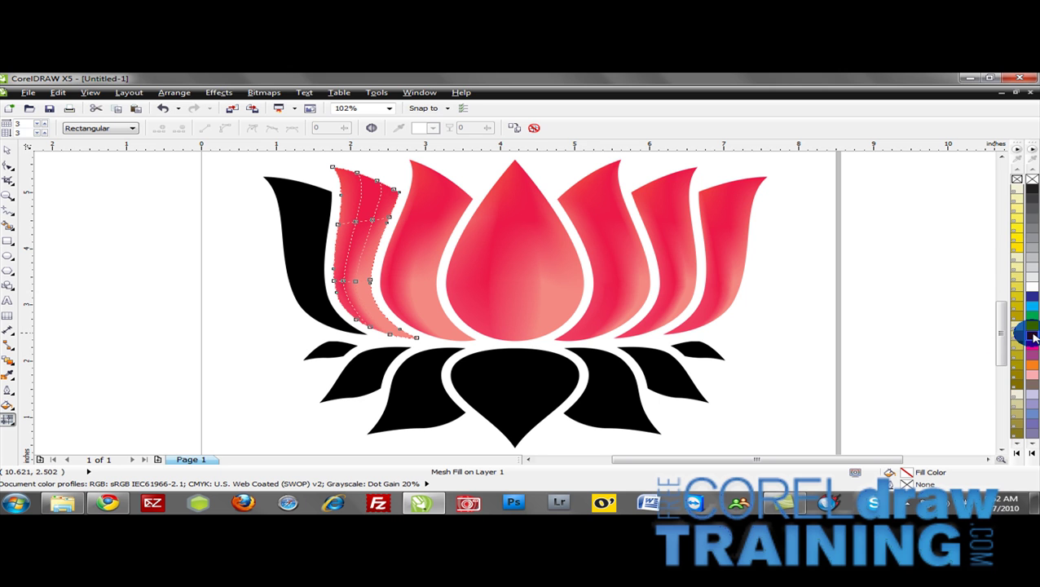
left_click_drag(1031, 338, 364, 260)
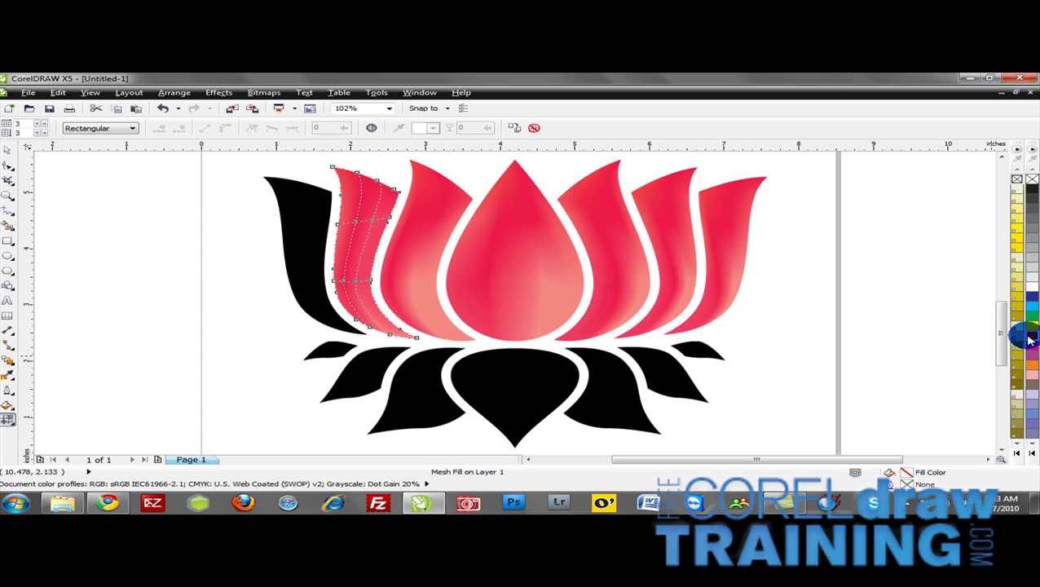
left_click_drag(1029, 341, 366, 197)
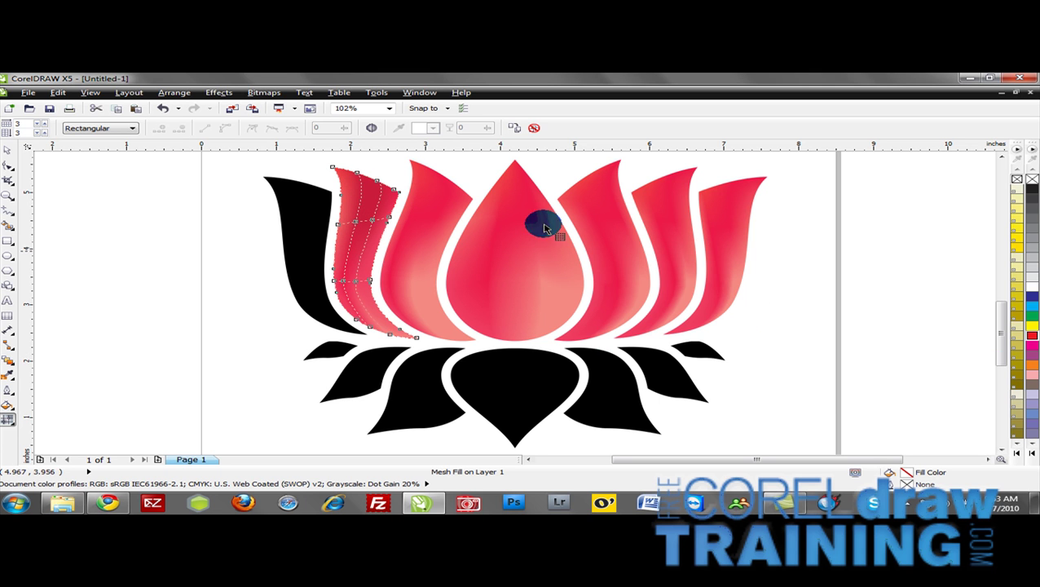
Copy the centre petal's red mesh fill onto the outer-left and bottom centre petals.
left_click(334, 208)
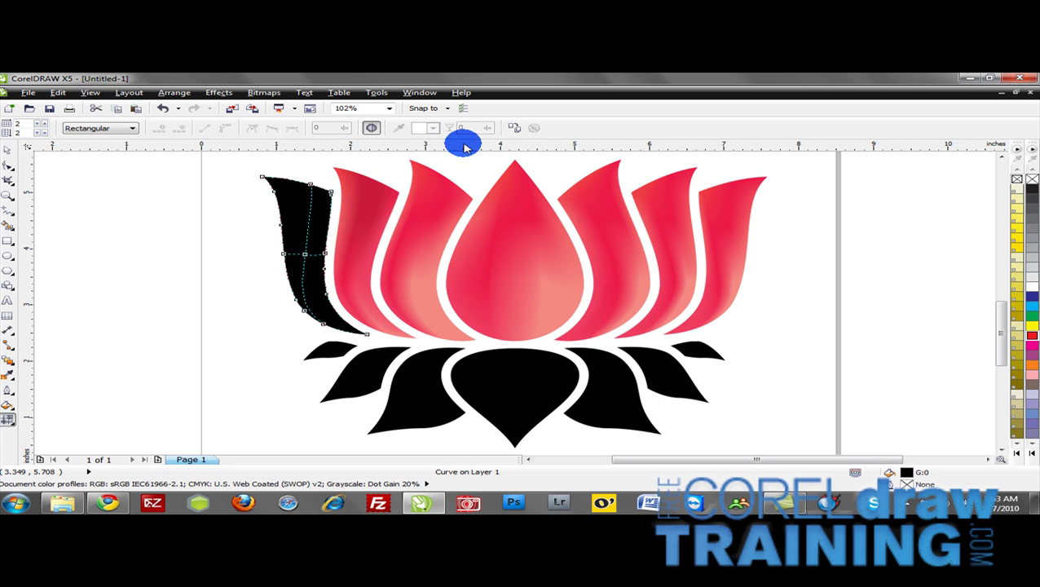
left_click(492, 135)
left_click(495, 206)
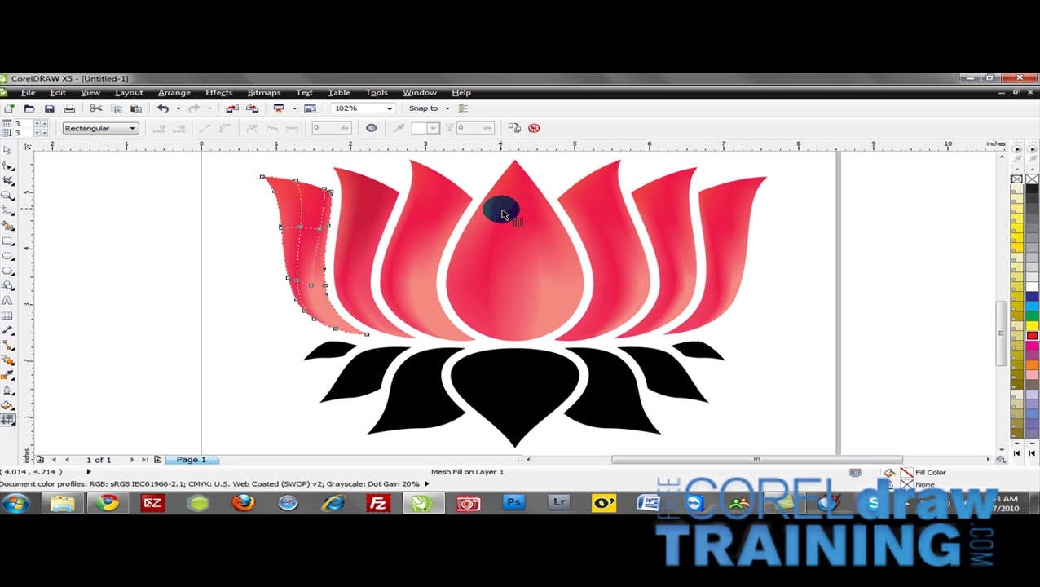
left_click(464, 398)
left_click(514, 127)
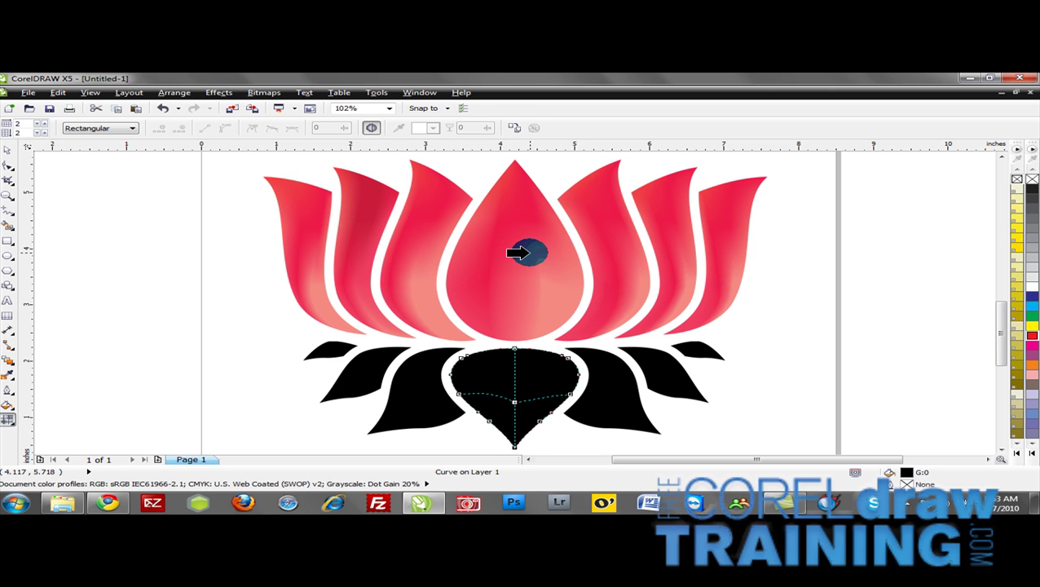
left_click(529, 255)
Give the lower-left inner and outer lower-left petals the same red mesh fill.
left_click(434, 366)
left_click(513, 130)
left_click(430, 205)
left_click(366, 355)
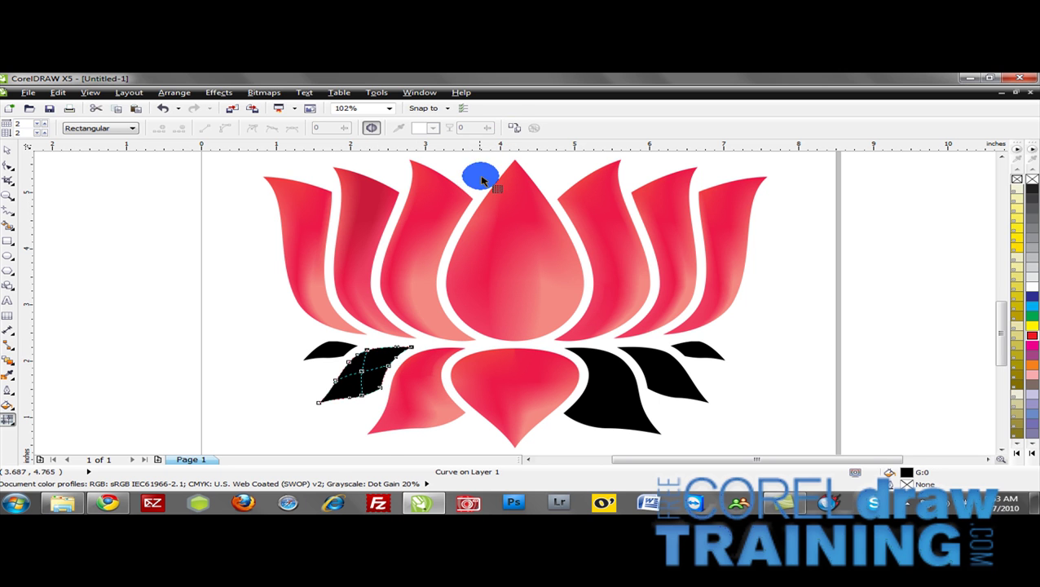
left_click(513, 128)
left_click(361, 227)
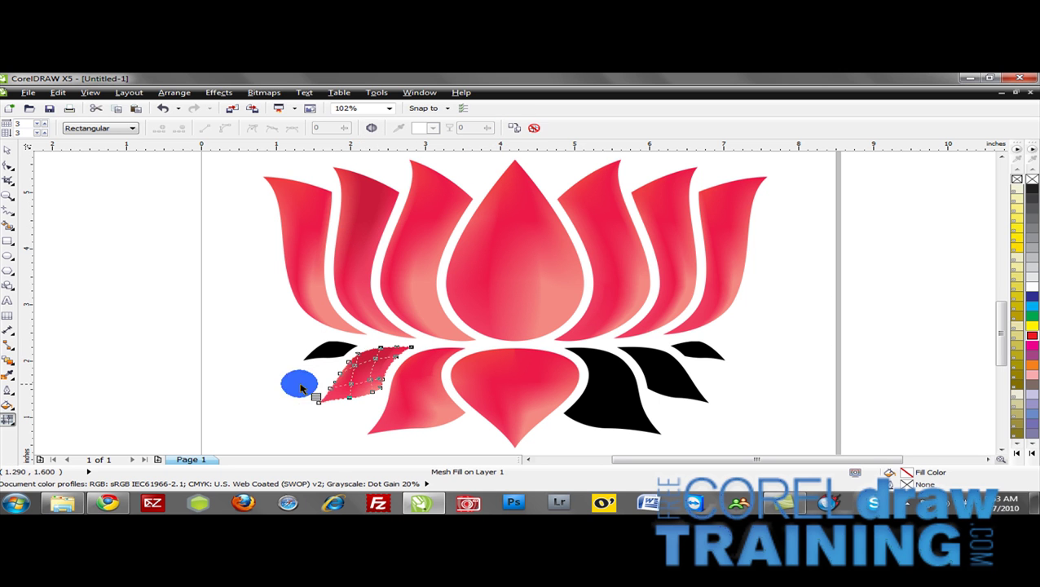
left_click(482, 259)
Copy the red mesh fill onto the small far-left and lower-right petals.
left_click(337, 349)
left_click(515, 128)
left_click(481, 269)
left_click(599, 399)
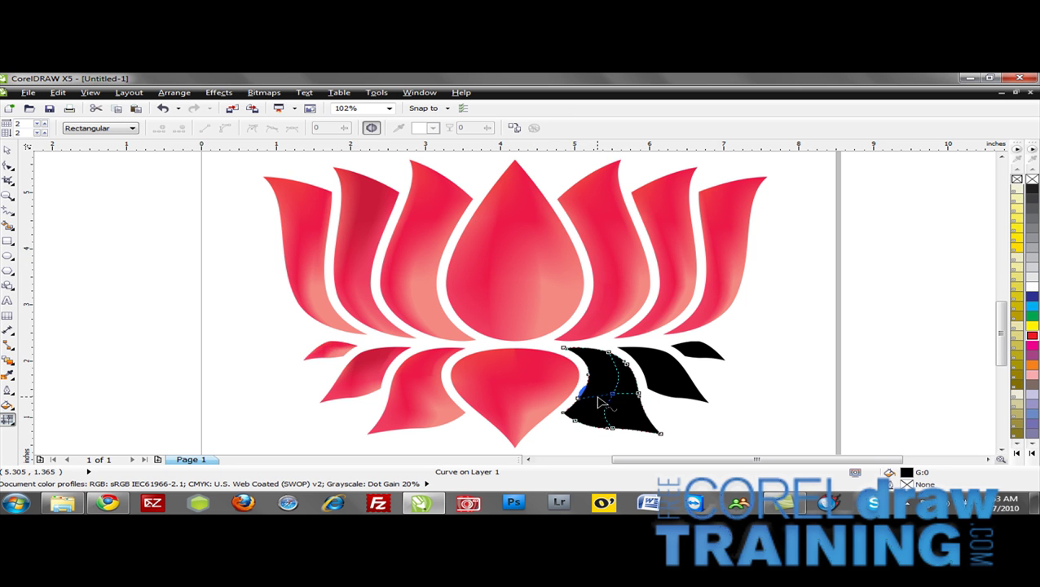
left_click(513, 134)
left_click(519, 251)
Mesh-fill the last right-hand and small far-right petals, then deselect with the Pick tool.
left_click(667, 376)
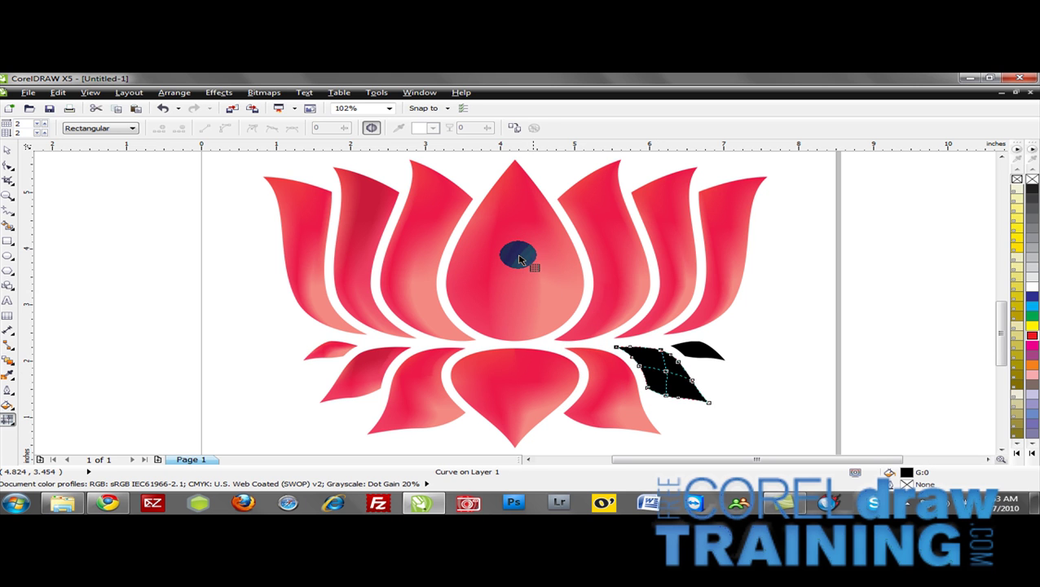
left_click(514, 127)
left_click(520, 235)
left_click(625, 323)
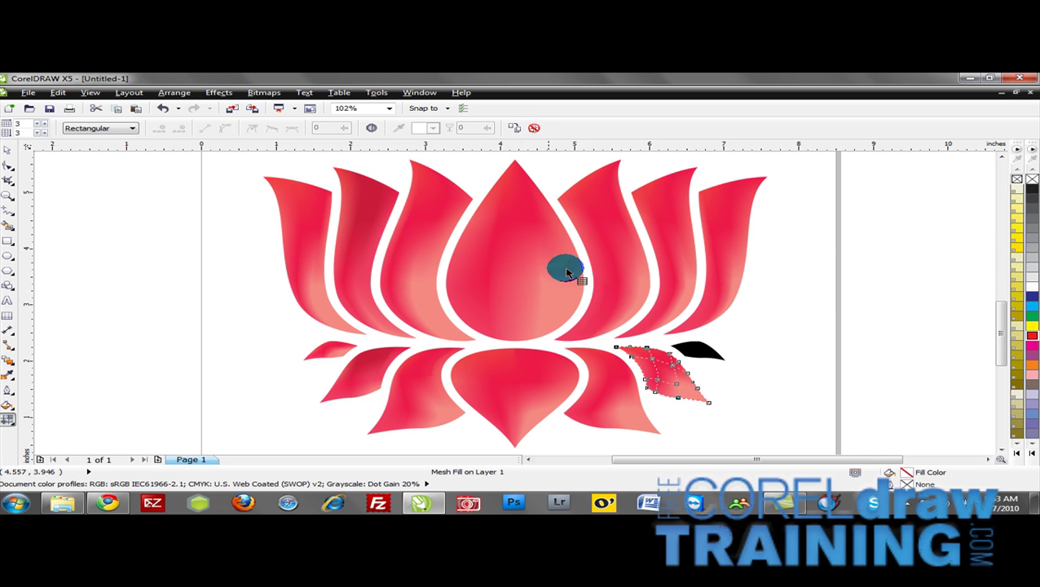
left_click(692, 348)
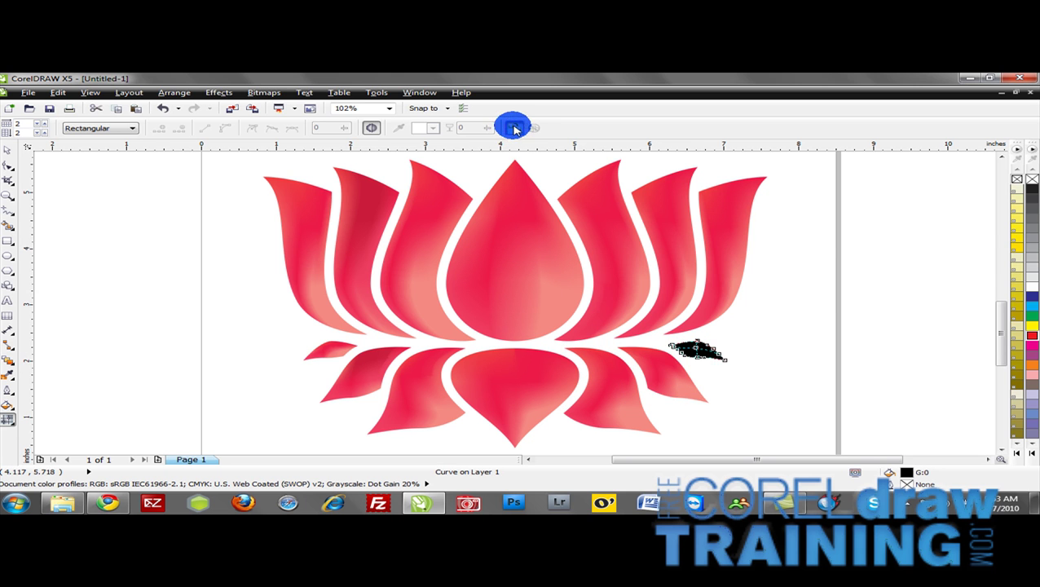
left_click(588, 208)
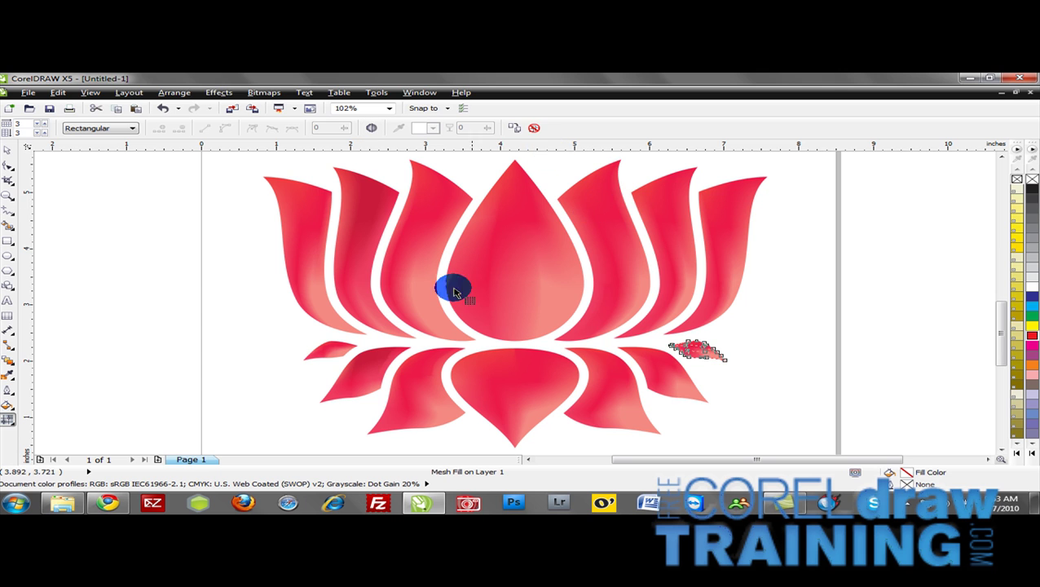
left_click(17, 154)
left_click(121, 255)
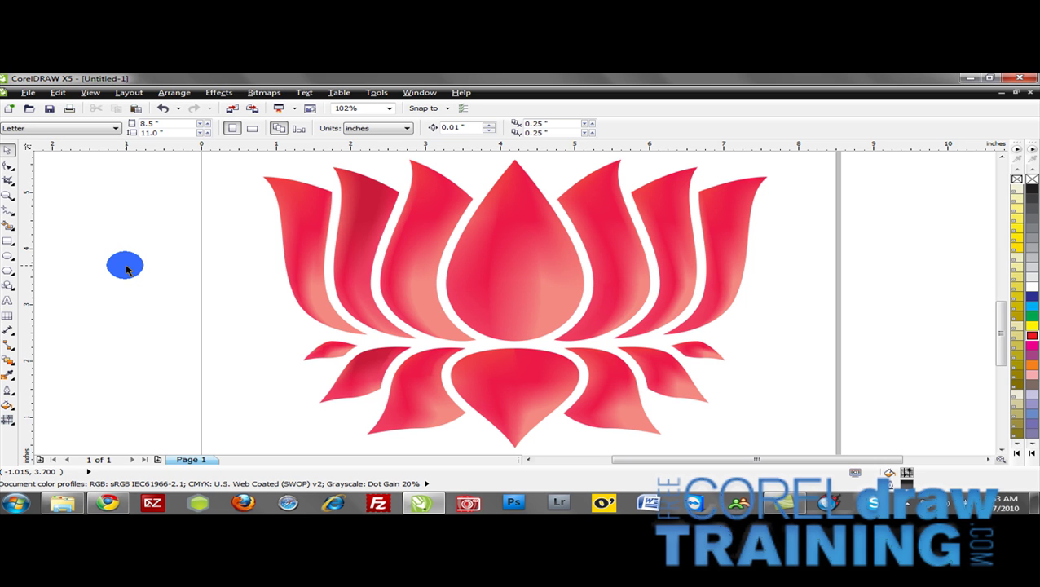
left_click_drag(126, 271, 529, 273)
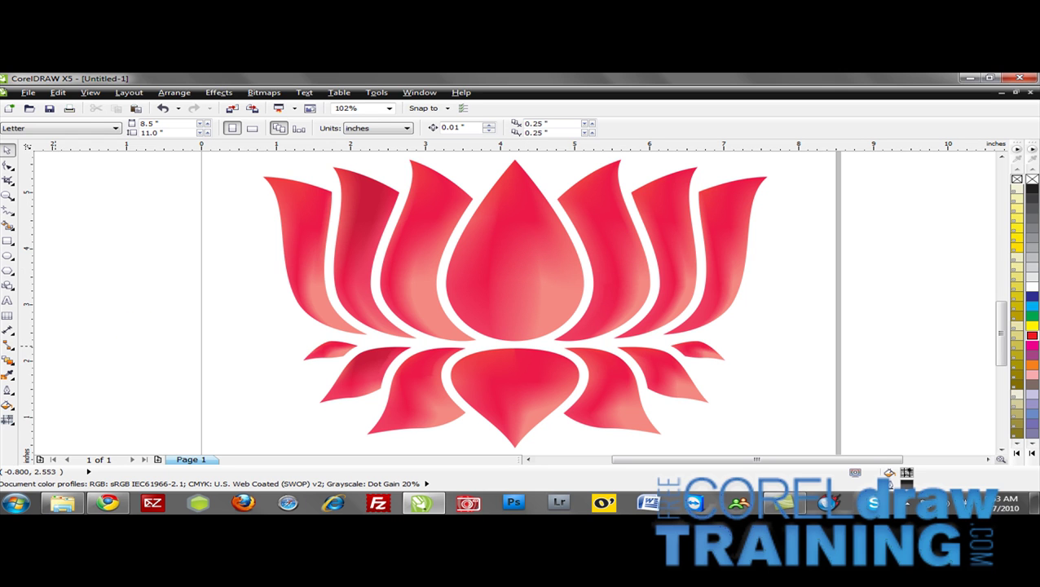
Darken the bottom centre petal's mesh with deeper red shades from the red swatch flyout.
left_click(7, 419)
left_click(489, 426)
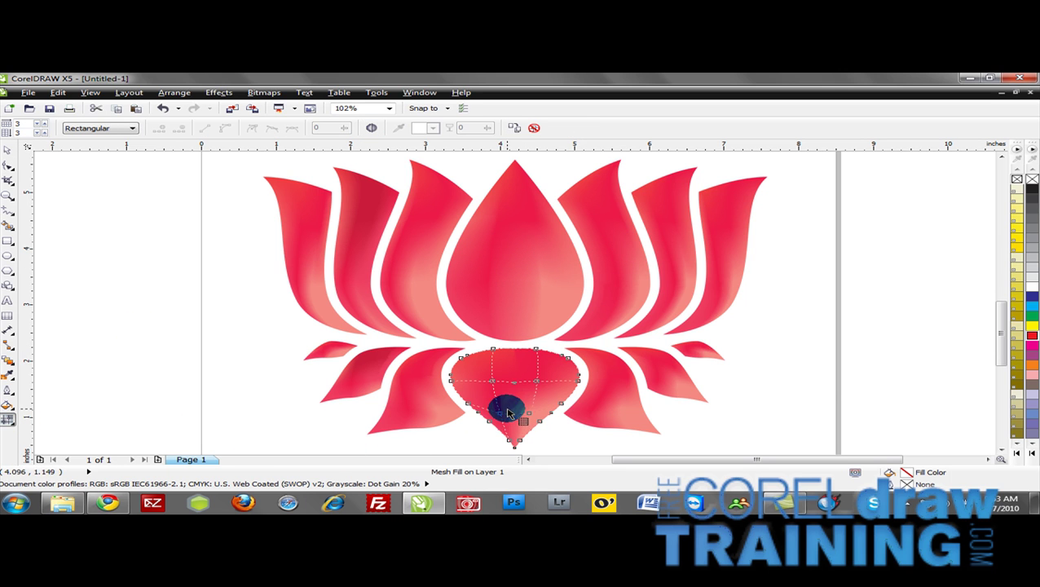
left_click(1031, 338)
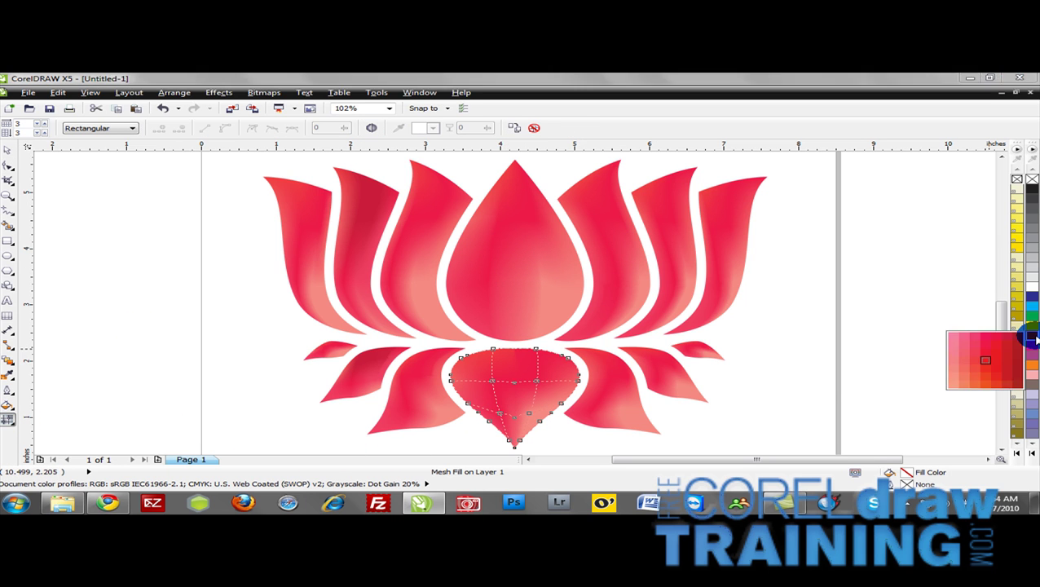
left_click_drag(1009, 349, 514, 399)
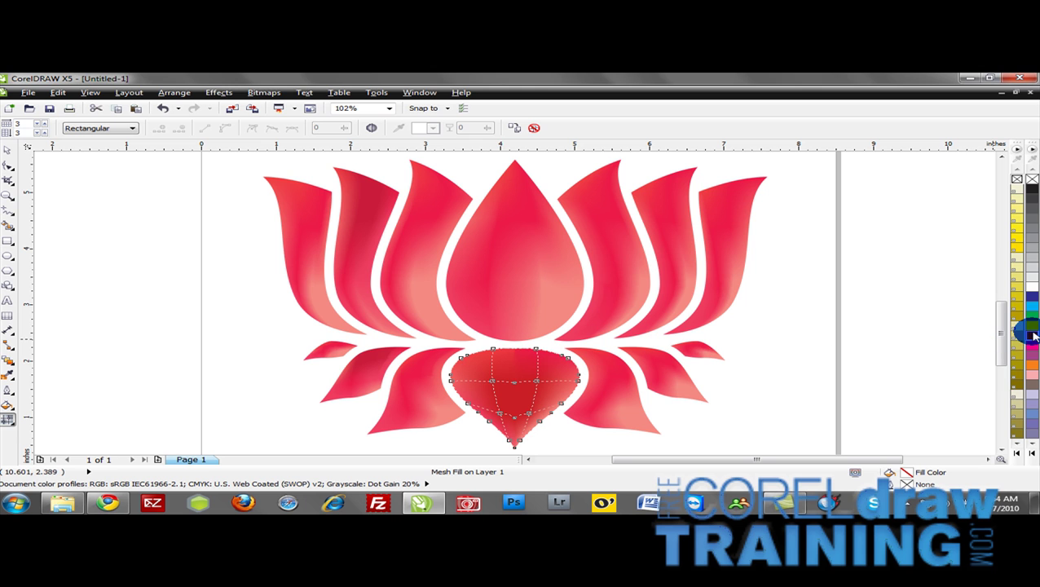
left_click(1032, 332)
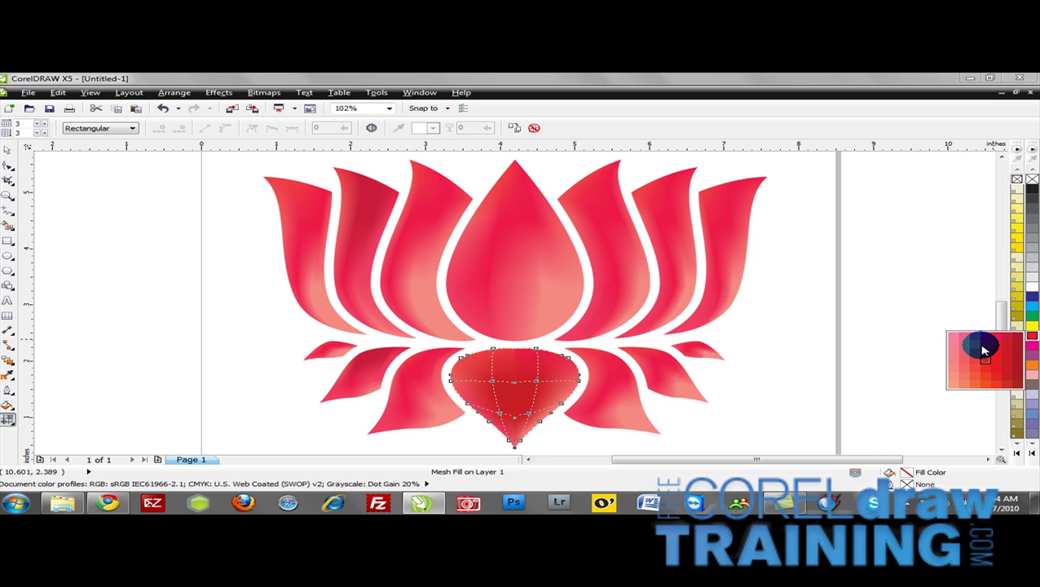
left_click_drag(977, 351, 489, 371)
Duplicate the whole lotus beside the page and enlarge the copy to 10.2 × 7.756 inches.
left_click(8, 148)
left_click(63, 193)
scroll(167, 259, "down", 2)
left_click_drag(170, 173, 618, 381)
left_click_drag(358, 259, 599, 251)
left_click_drag(715, 343, 884, 417)
left_click_drag(657, 301, 688, 276)
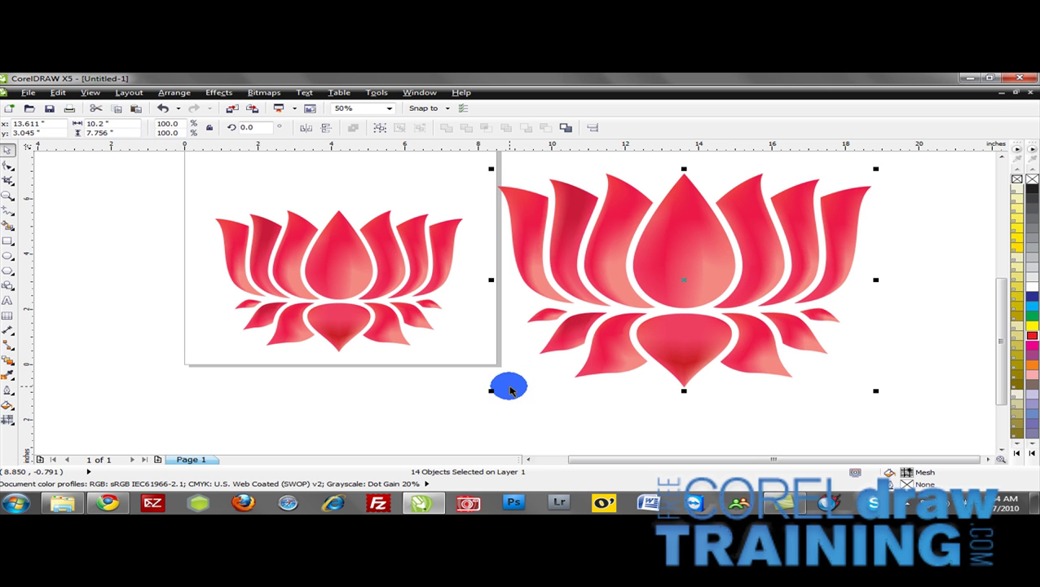
Toggle wireframe with Shift+F9, then switch the display back to Enhanced view.
key("shift+F9")
left_click(483, 377)
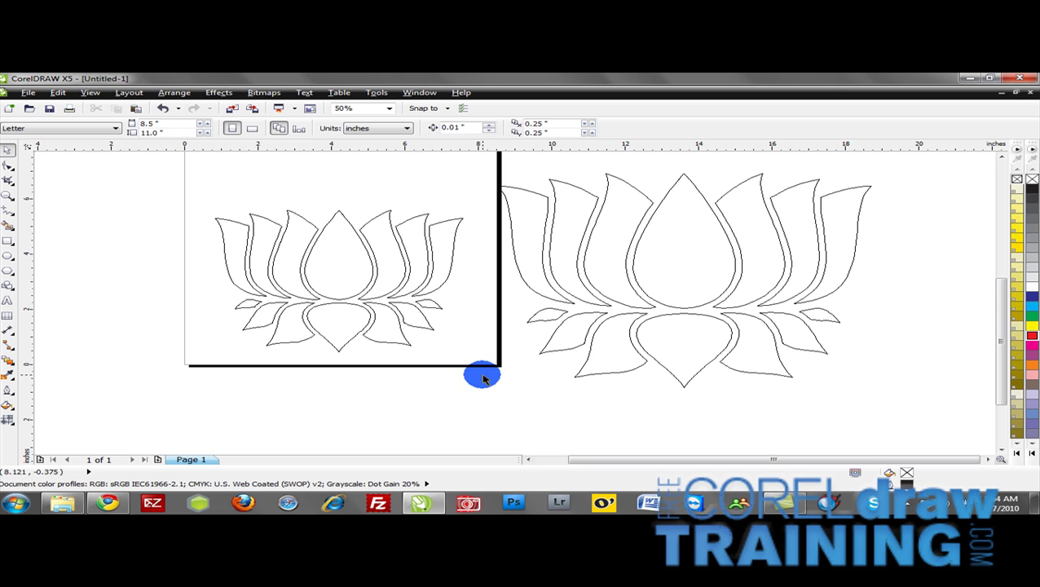
left_click(92, 93)
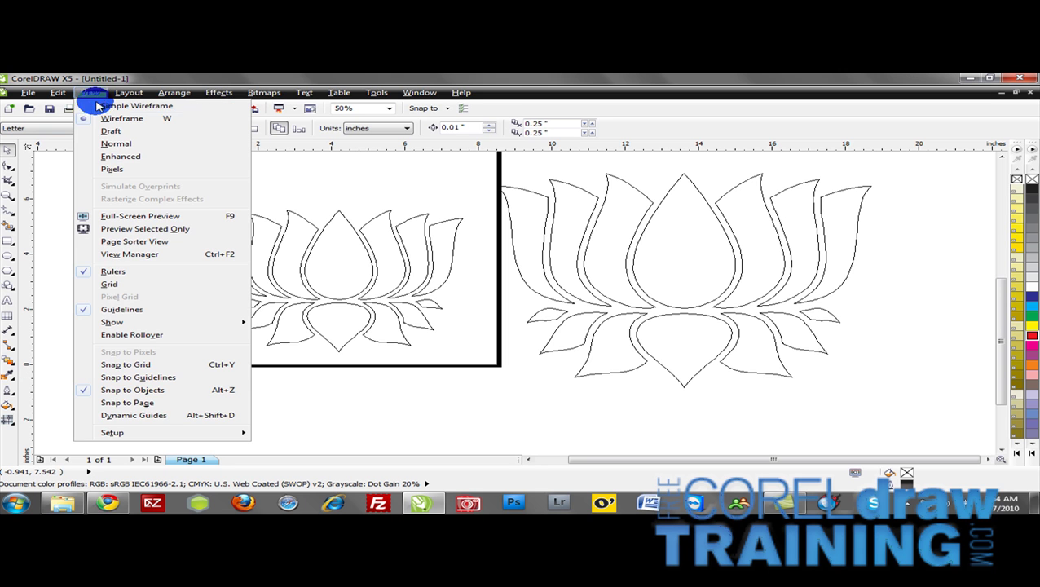
left_click(114, 156)
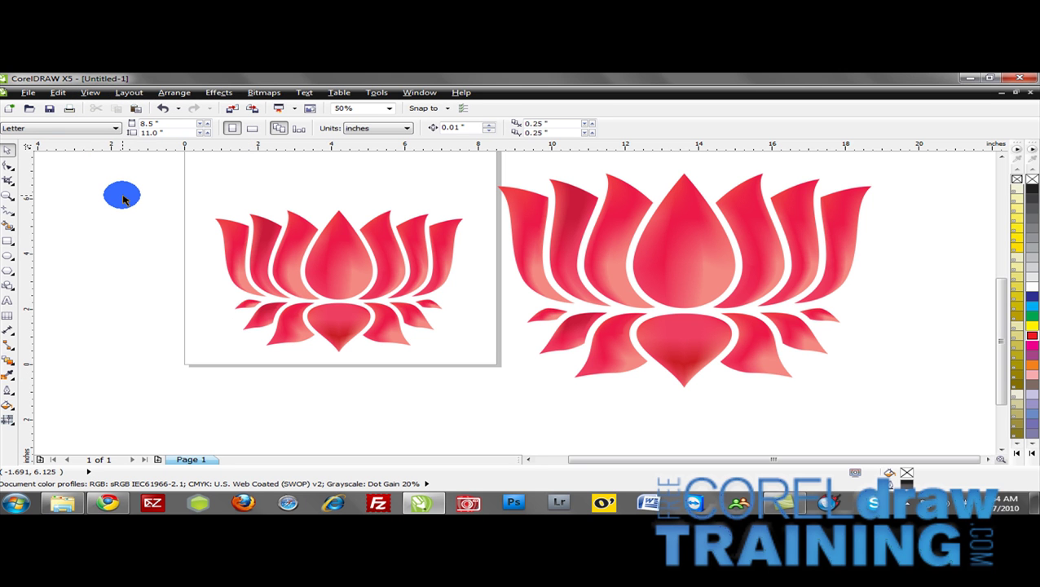